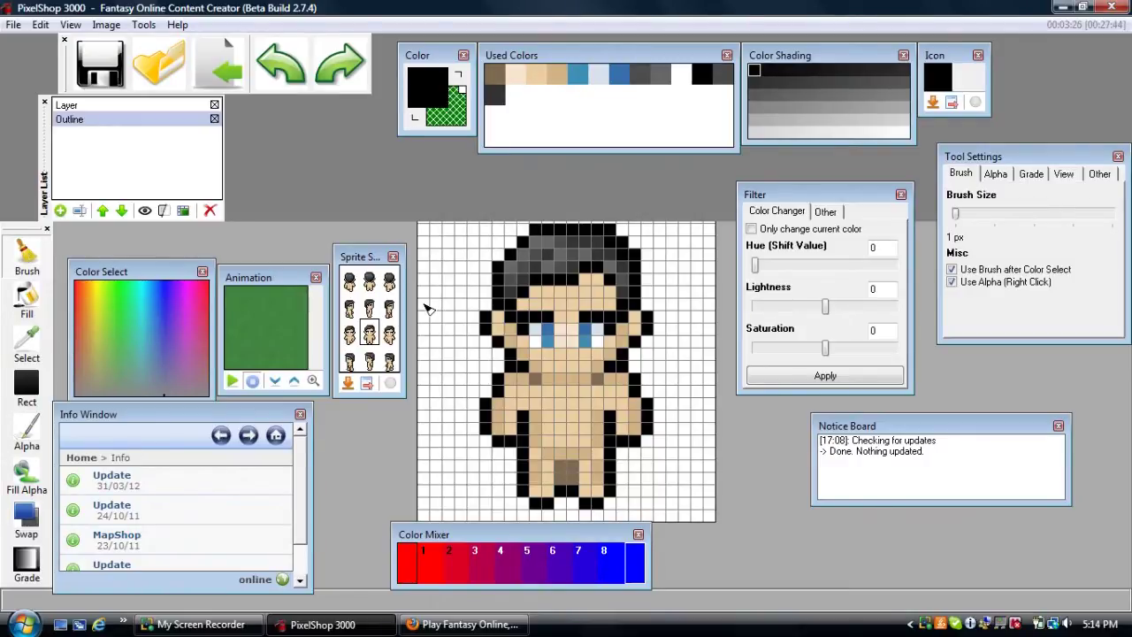
Step: Brush a winding black line down the blank canvas left of the character and play the animation preview
{"action": "mouse_move", "coordinate": [420, 266]}
{"action": "left_mouse_down"}
{"action": "mouse_move", "coordinate": [460, 281]}
{"action": "mouse_move", "coordinate": [440, 381]}
{"action": "mouse_move", "coordinate": [447, 436]}
{"action": "mouse_move", "coordinate": [454, 465]}
{"action": "mouse_move", "coordinate": [488, 478]}
{"action": "left_mouse_up"}
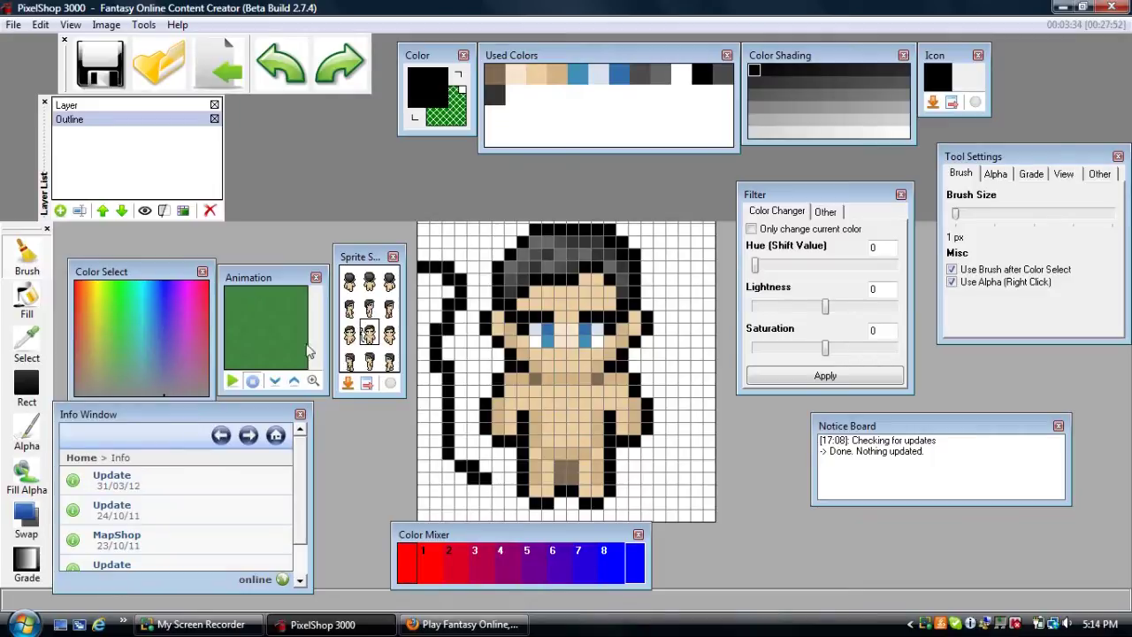
{"action": "left_click", "coordinate": [232, 381]}
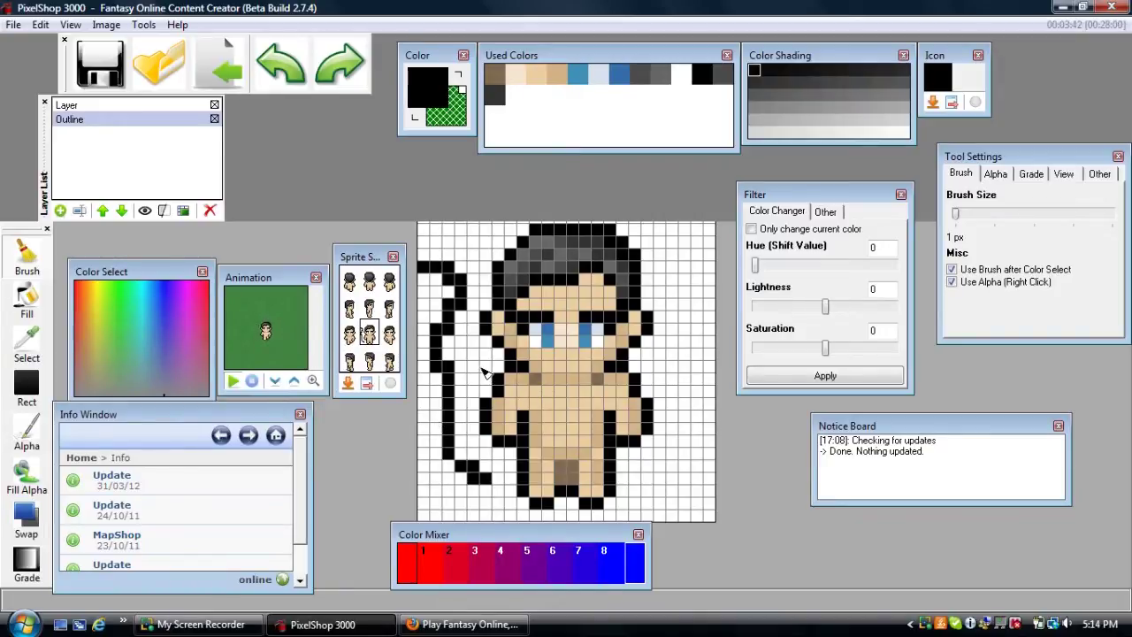
Step: Set the brush colour to the basic red and paint a short vertical stroke on the blank canvas right of the character's head
{"action": "mouse_move", "coordinate": [117, 323]}
{"action": "left_mouse_down"}
{"action": "mouse_move", "coordinate": [106, 303]}
{"action": "mouse_move", "coordinate": [165, 325]}
{"action": "mouse_move", "coordinate": [132, 358]}
{"action": "mouse_move", "coordinate": [92, 343]}
{"action": "mouse_move", "coordinate": [102, 293]}
{"action": "mouse_move", "coordinate": [174, 310]}
{"action": "mouse_move", "coordinate": [171, 334]}
{"action": "mouse_move", "coordinate": [130, 344]}
{"action": "left_mouse_up"}
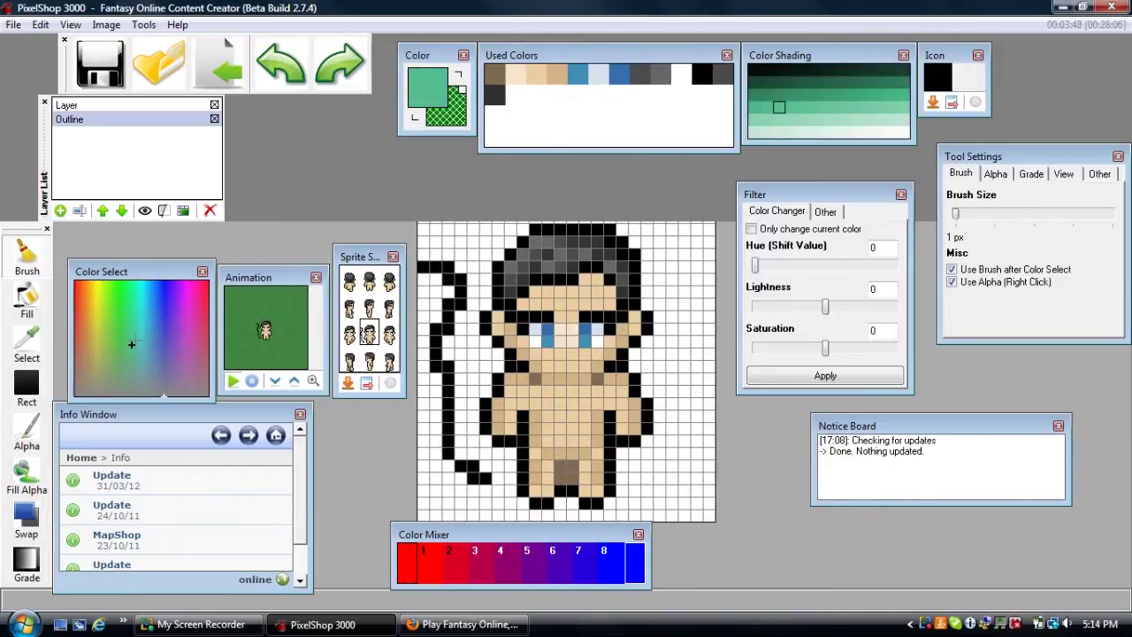
{"action": "left_click", "coordinate": [427, 85]}
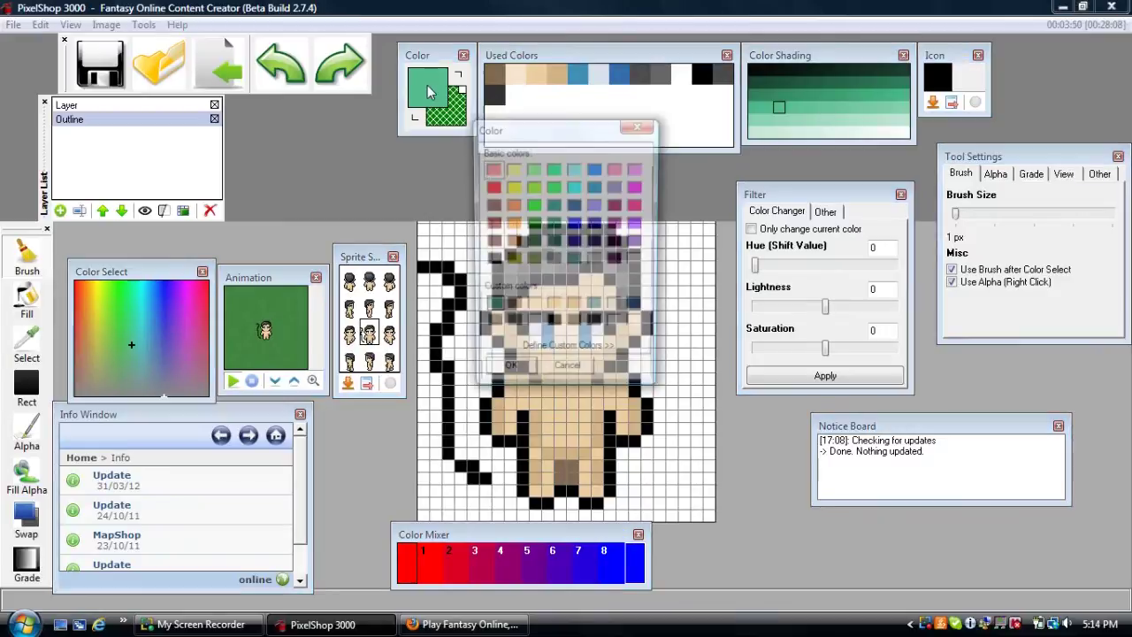
{"action": "left_click", "coordinate": [492, 187]}
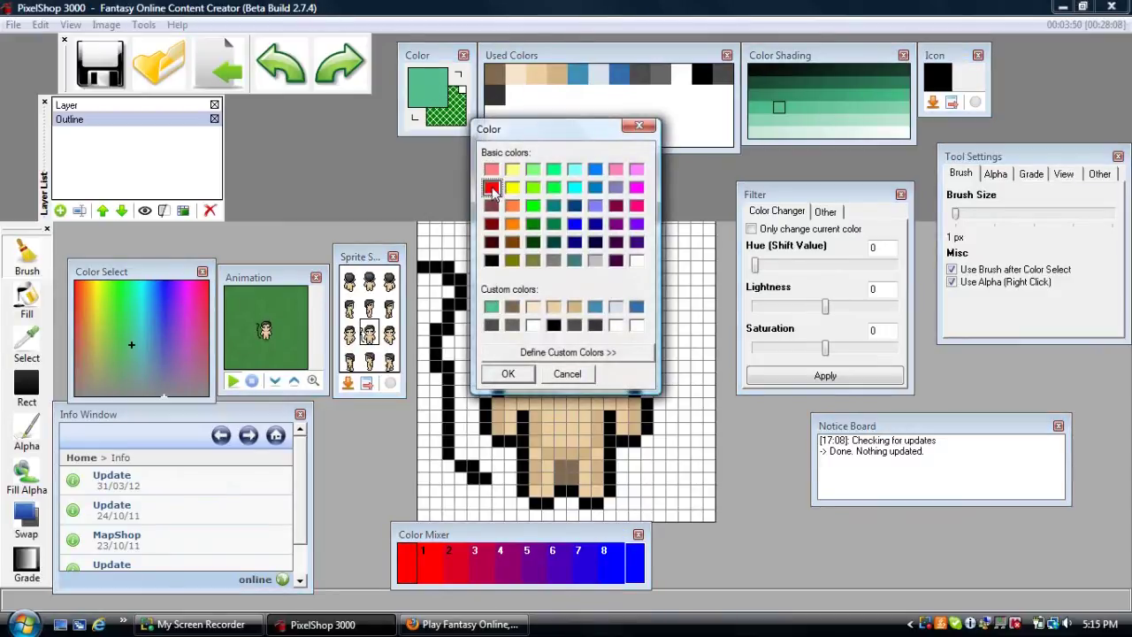
{"action": "left_click", "coordinate": [519, 376]}
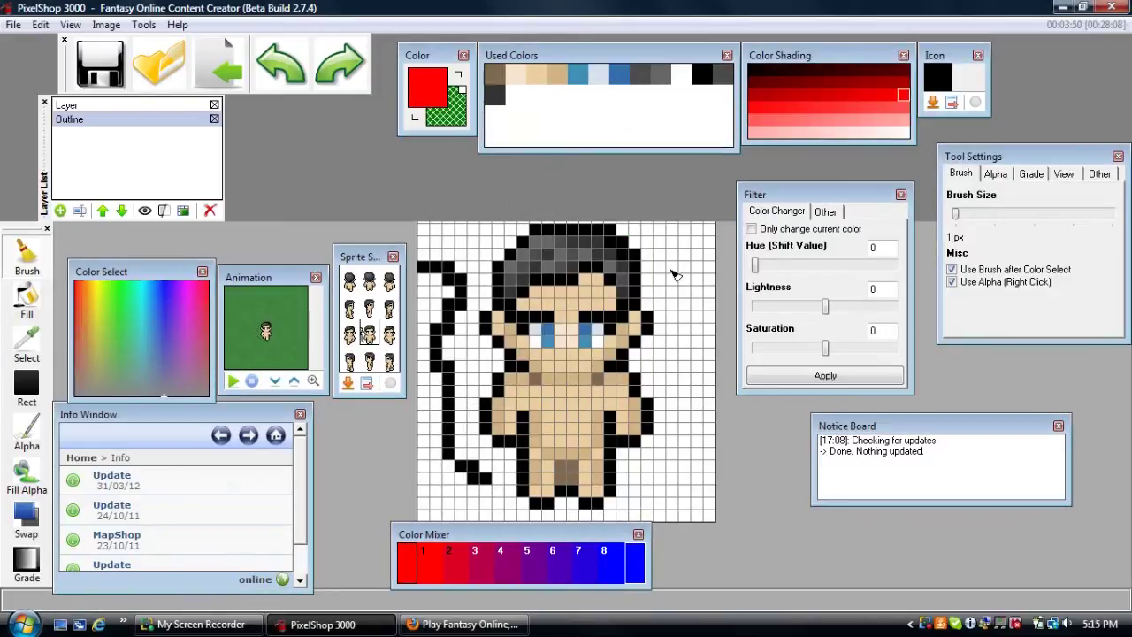
{"action": "mouse_move", "coordinate": [692, 261]}
{"action": "left_mouse_down"}
{"action": "mouse_move", "coordinate": [677, 257]}
{"action": "mouse_move", "coordinate": [682, 276]}
{"action": "mouse_move", "coordinate": [693, 260]}
{"action": "mouse_move", "coordinate": [693, 299]}
{"action": "mouse_move", "coordinate": [697, 281]}
{"action": "mouse_move", "coordinate": [690, 288]}
{"action": "left_mouse_up"}
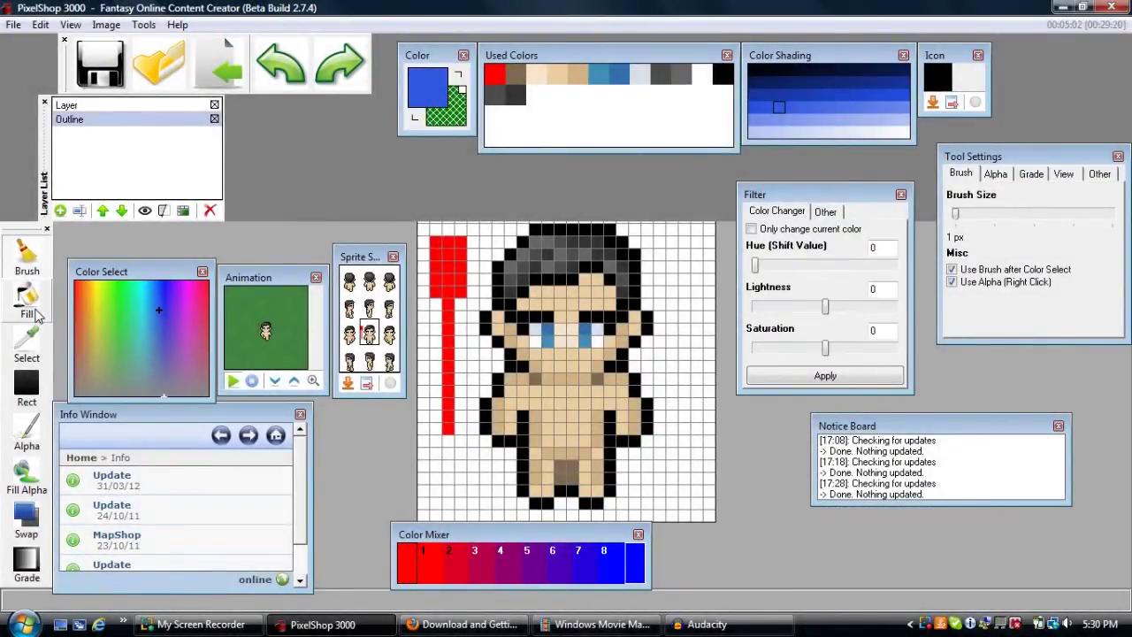
Step: Fill the background, the area between the eyes, the torso and the red shape with blue
{"action": "left_click", "coordinate": [35, 315]}
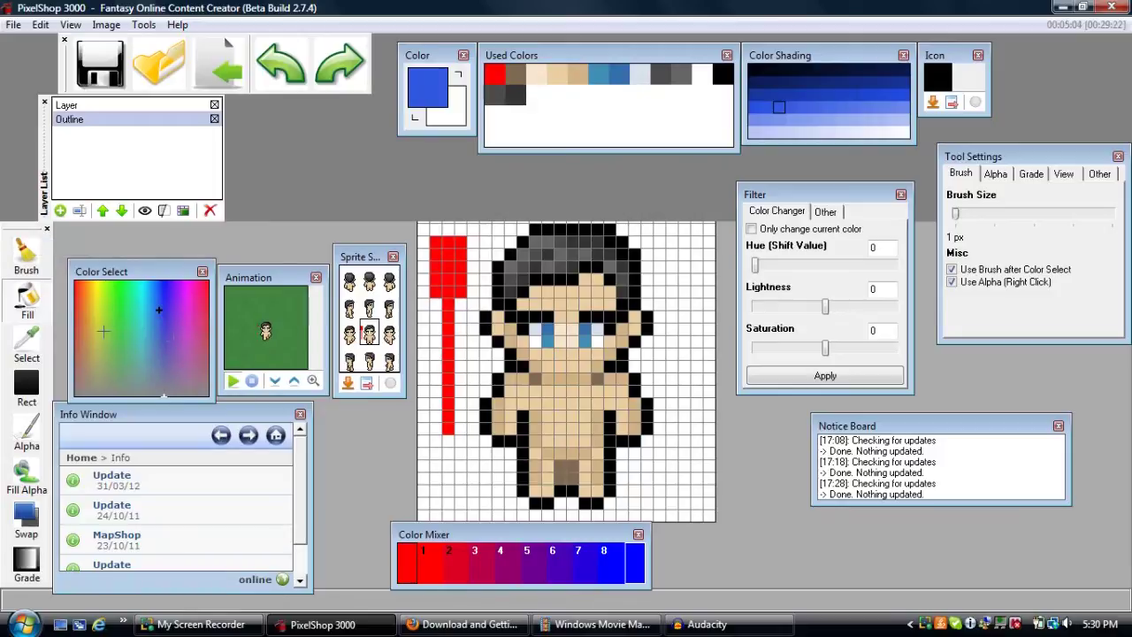
{"action": "left_click", "coordinate": [463, 470]}
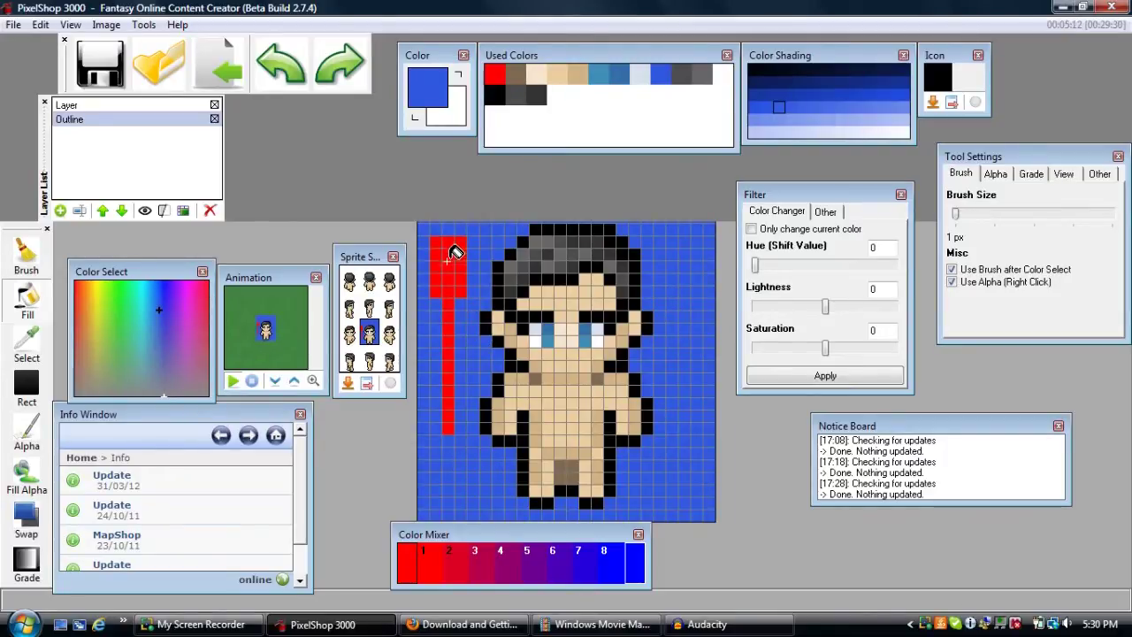
{"action": "left_click", "coordinate": [568, 332]}
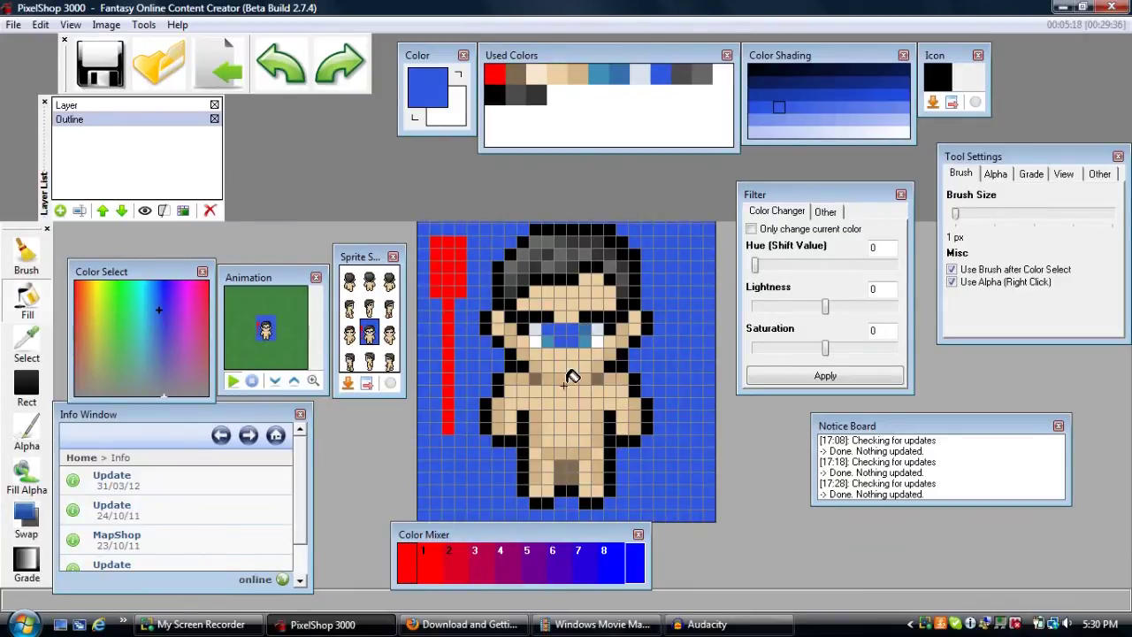
{"action": "left_click", "coordinate": [566, 412]}
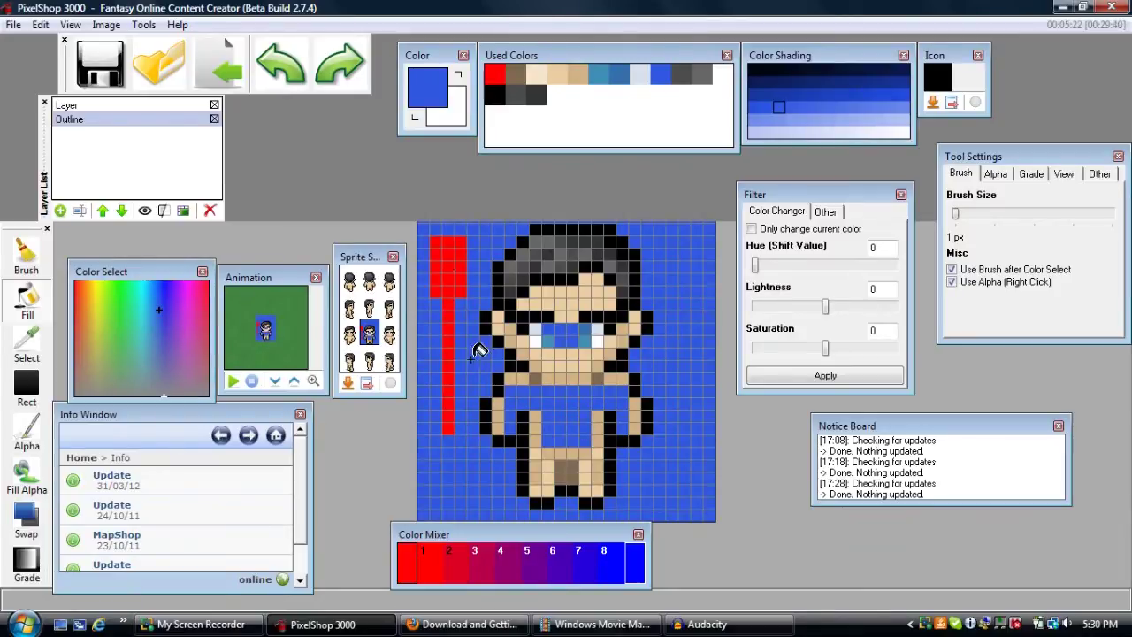
{"action": "left_click", "coordinate": [451, 267]}
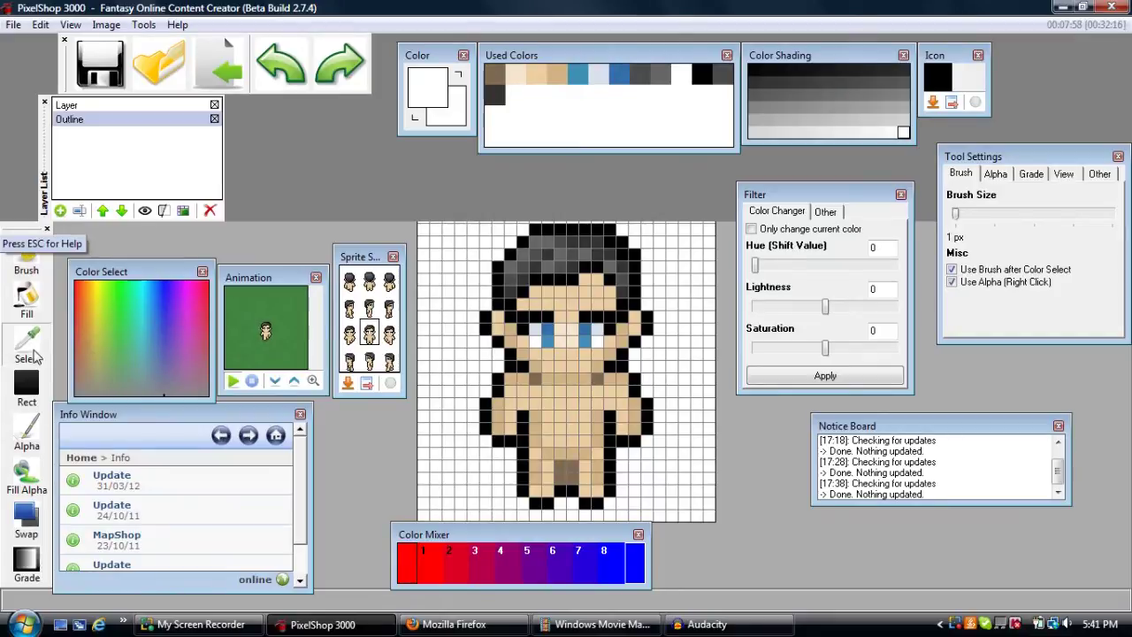
Step: Sample the blue of the character's eye as the brush colour and paint with it beside the head
{"action": "left_click", "coordinate": [550, 333]}
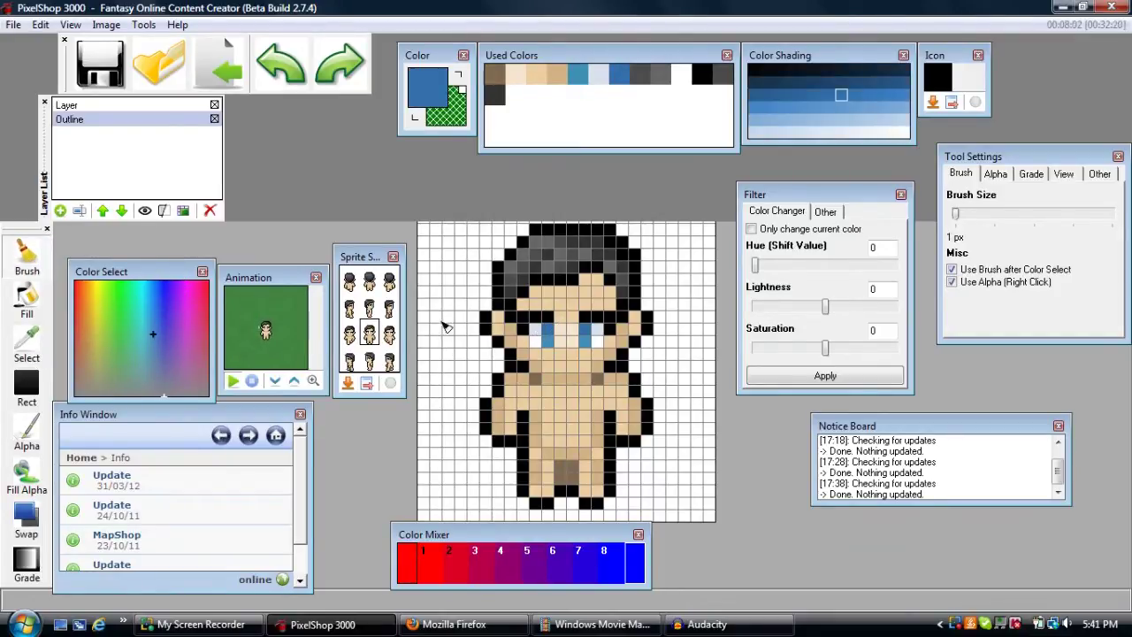
{"action": "right_click", "coordinate": [508, 366]}
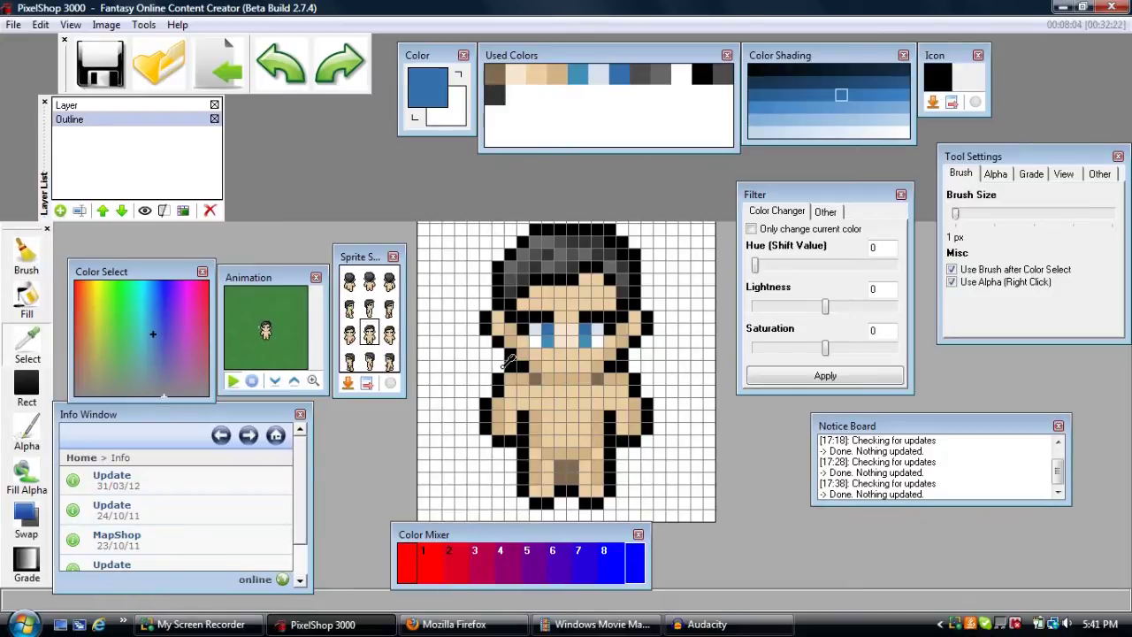
{"action": "left_click", "coordinate": [549, 329]}
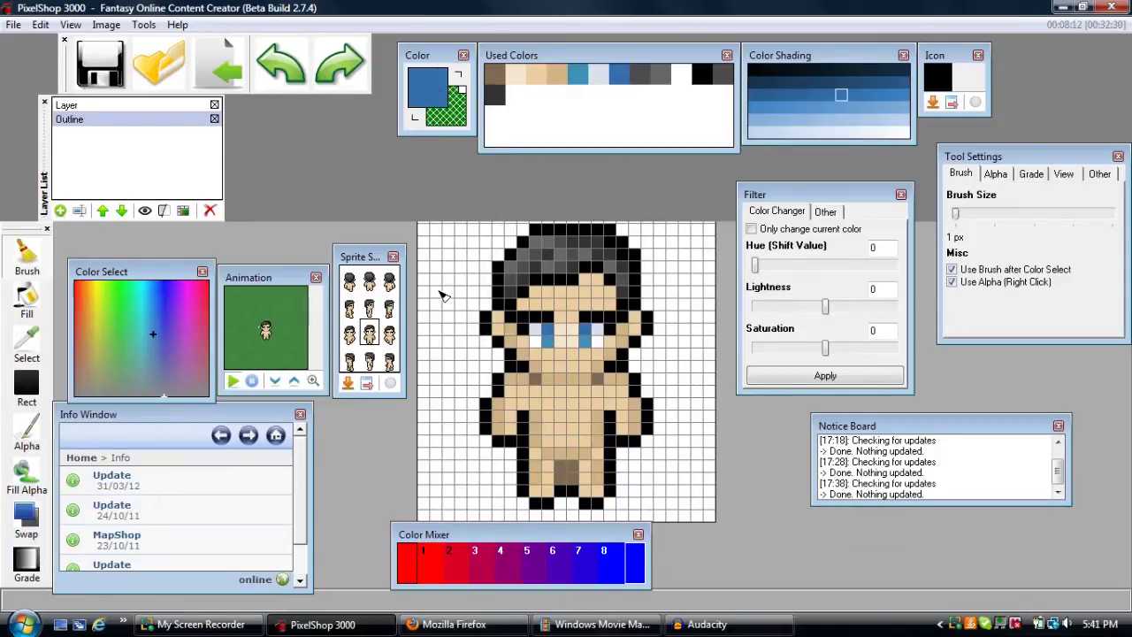
{"action": "mouse_move", "coordinate": [442, 297]}
{"action": "left_mouse_down"}
{"action": "mouse_move", "coordinate": [438, 367]}
{"action": "mouse_move", "coordinate": [460, 385]}
{"action": "mouse_move", "coordinate": [440, 435]}
{"action": "mouse_move", "coordinate": [460, 460]}
{"action": "mouse_move", "coordinate": [442, 482]}
{"action": "mouse_move", "coordinate": [571, 517]}
{"action": "mouse_move", "coordinate": [615, 513]}
{"action": "mouse_move", "coordinate": [665, 469]}
{"action": "mouse_move", "coordinate": [699, 315]}
{"action": "left_mouse_up"}
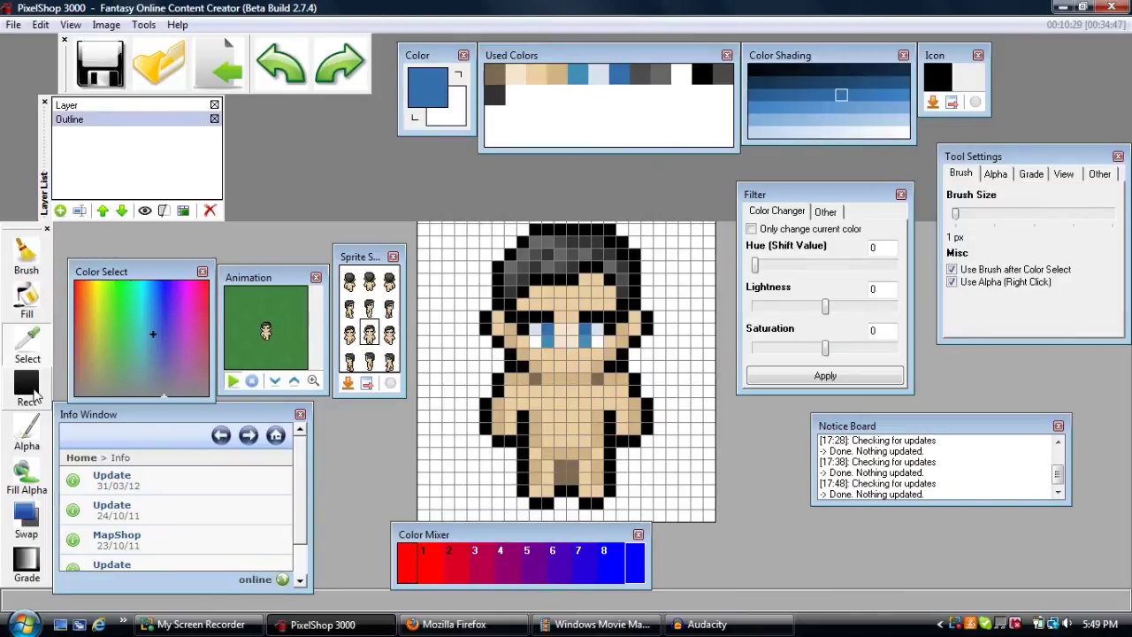
Step: Make a rectangular selection over the character's face, refine it along the hair and try to move the selected area
{"action": "left_click", "coordinate": [34, 397]}
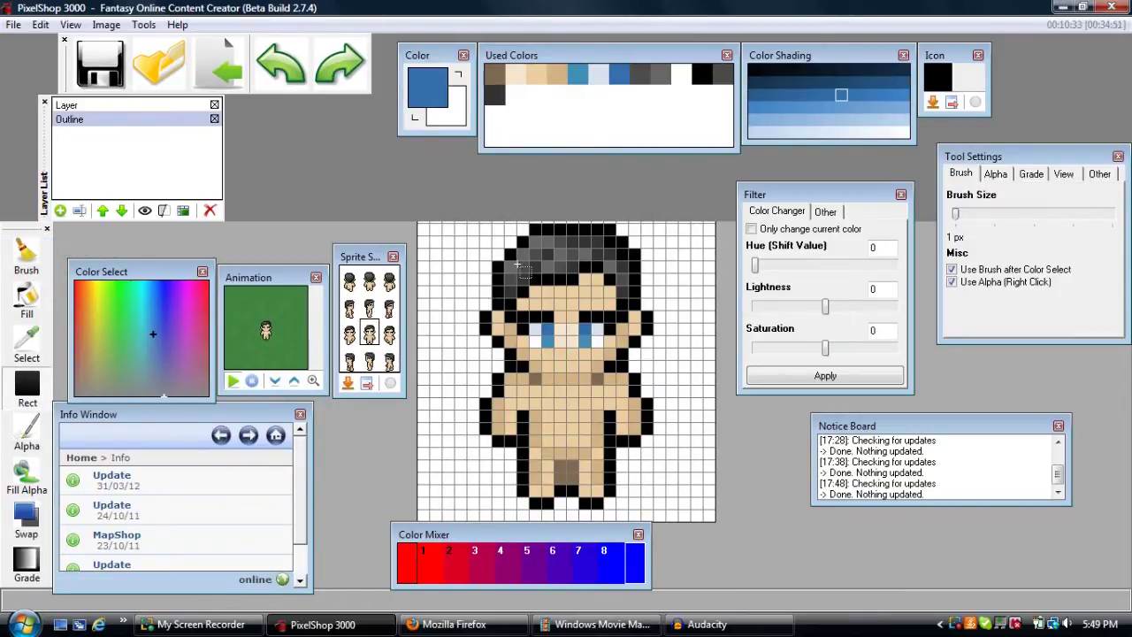
{"action": "left_click_drag", "start_coordinate": [506, 251], "coordinate": [638, 367]}
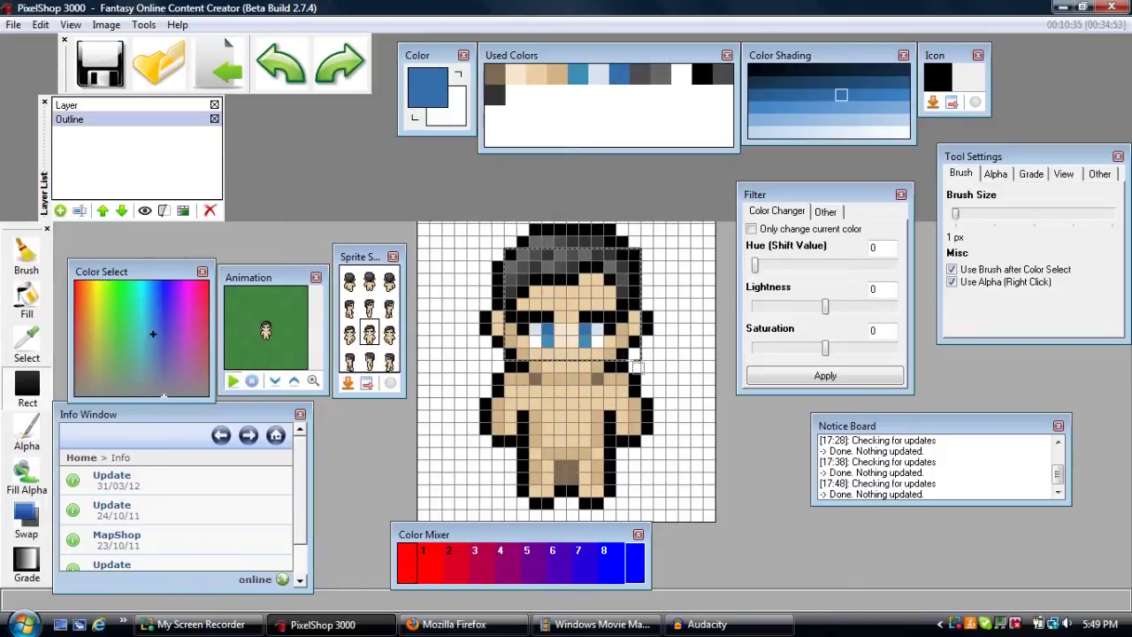
{"action": "mouse_move", "coordinate": [585, 313]}
{"action": "left_mouse_down"}
{"action": "mouse_move", "coordinate": [584, 300]}
{"action": "mouse_move", "coordinate": [548, 407]}
{"action": "mouse_move", "coordinate": [510, 441]}
{"action": "mouse_move", "coordinate": [497, 425]}
{"action": "mouse_move", "coordinate": [521, 398]}
{"action": "mouse_move", "coordinate": [647, 444]}
{"action": "mouse_move", "coordinate": [649, 456]}
{"action": "mouse_move", "coordinate": [618, 400]}
{"action": "mouse_move", "coordinate": [604, 401]}
{"action": "mouse_move", "coordinate": [589, 292]}
{"action": "left_mouse_up"}
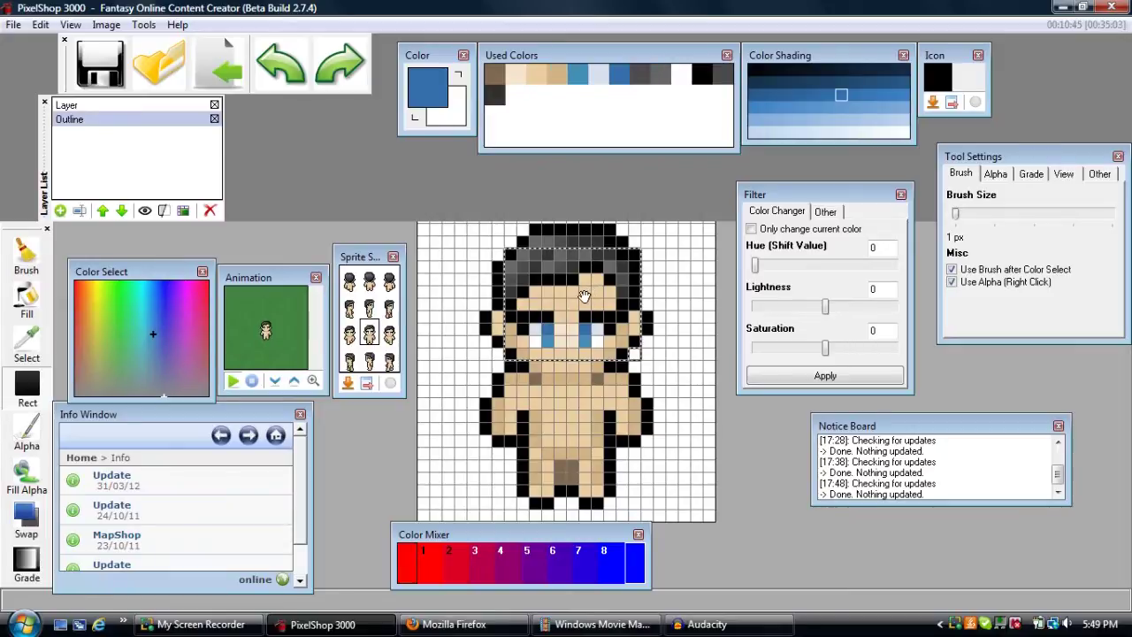
{"action": "mouse_move", "coordinate": [569, 296]}
{"action": "left_mouse_down"}
{"action": "mouse_move", "coordinate": [522, 411]}
{"action": "mouse_move", "coordinate": [569, 280]}
{"action": "left_mouse_up"}
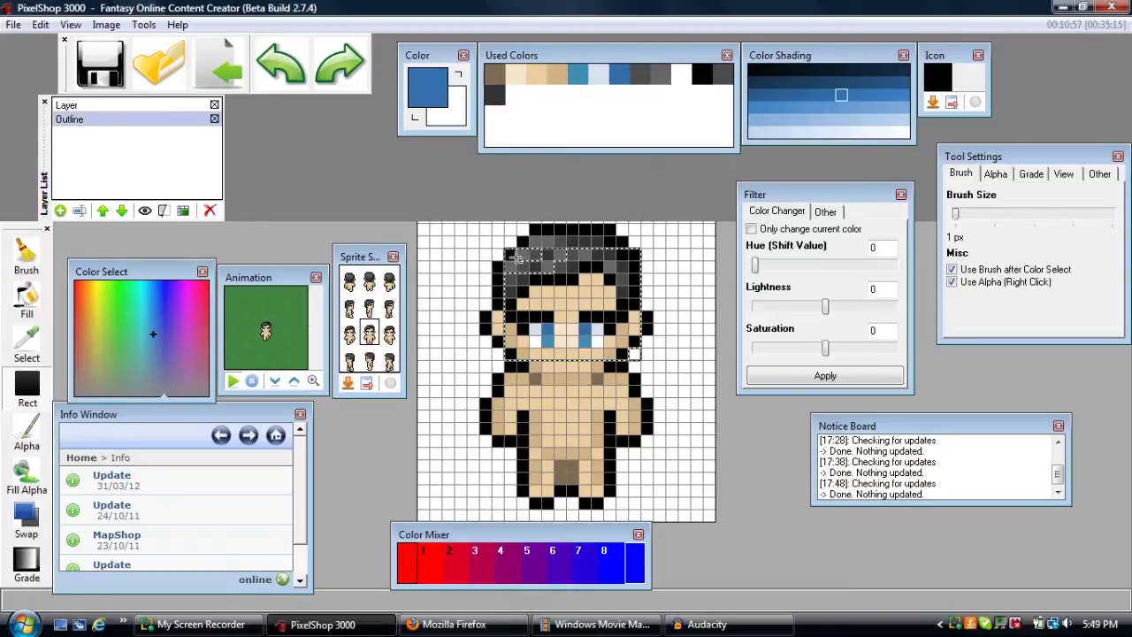
{"action": "mouse_move", "coordinate": [536, 257]}
{"action": "left_mouse_down"}
{"action": "mouse_move", "coordinate": [628, 256]}
{"action": "mouse_move", "coordinate": [628, 268]}
{"action": "left_mouse_up"}
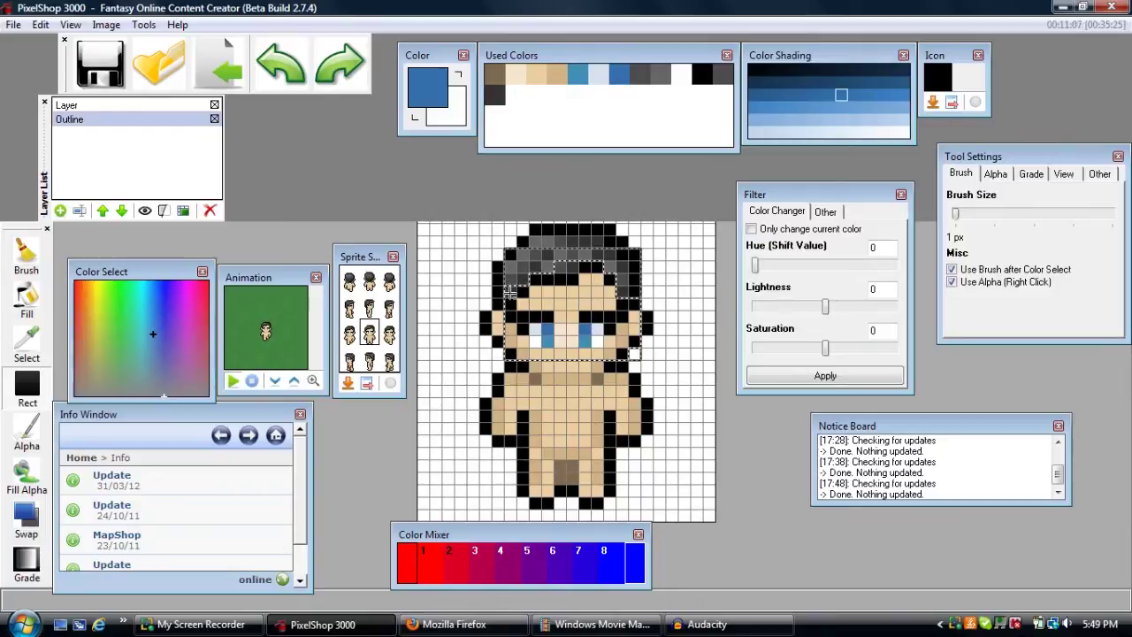
{"action": "mouse_move", "coordinate": [574, 312]}
{"action": "left_mouse_down"}
{"action": "mouse_move", "coordinate": [549, 331]}
{"action": "mouse_move", "coordinate": [566, 367]}
{"action": "mouse_move", "coordinate": [599, 385]}
{"action": "mouse_move", "coordinate": [649, 475]}
{"action": "mouse_move", "coordinate": [632, 436]}
{"action": "mouse_move", "coordinate": [499, 429]}
{"action": "mouse_move", "coordinate": [477, 349]}
{"action": "mouse_move", "coordinate": [468, 225]}
{"action": "mouse_move", "coordinate": [466, 303]}
{"action": "mouse_move", "coordinate": [577, 312]}
{"action": "left_mouse_up"}
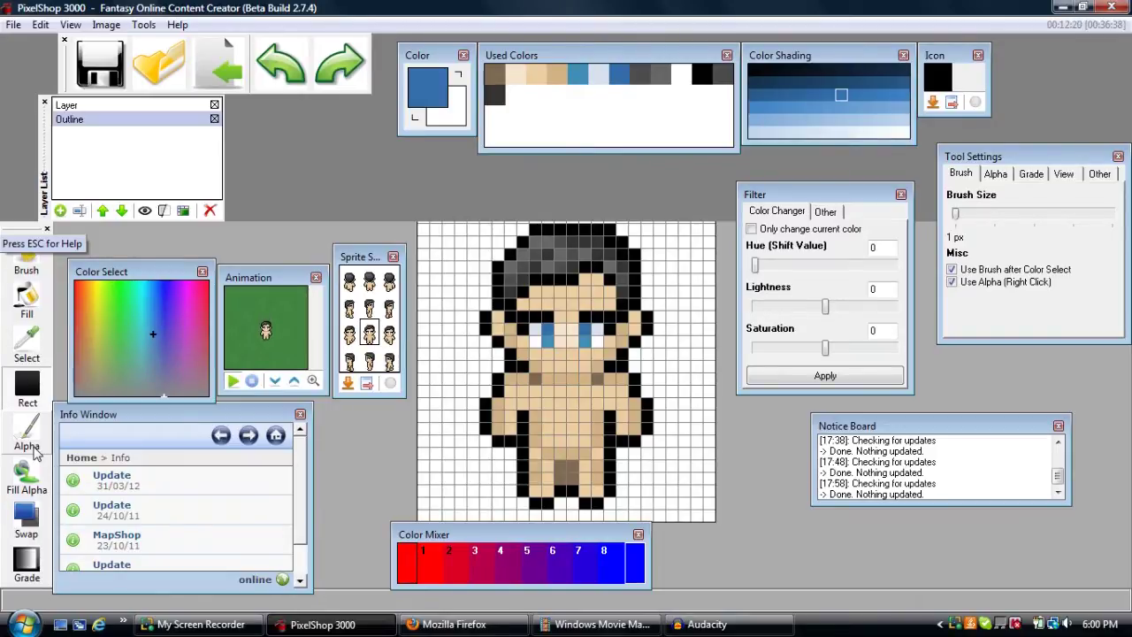
Step: Erase pixels around the character's ear, eye and forehead to transparency with the Alpha tool
{"action": "left_click", "coordinate": [33, 452]}
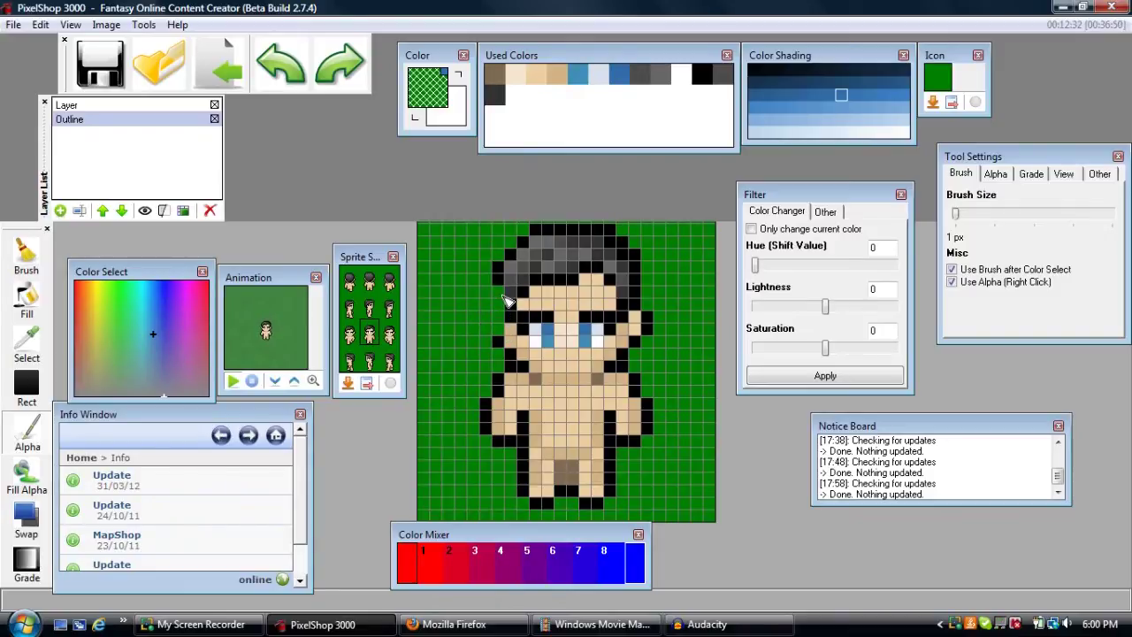
{"action": "left_click", "coordinate": [536, 334]}
{"action": "mouse_move", "coordinate": [548, 347]}
{"action": "left_mouse_down"}
{"action": "mouse_move", "coordinate": [572, 332]}
{"action": "mouse_move", "coordinate": [542, 318]}
{"action": "mouse_move", "coordinate": [580, 308]}
{"action": "mouse_move", "coordinate": [542, 294]}
{"action": "mouse_move", "coordinate": [587, 298]}
{"action": "mouse_move", "coordinate": [598, 345]}
{"action": "mouse_move", "coordinate": [531, 350]}
{"action": "mouse_move", "coordinate": [582, 373]}
{"action": "mouse_move", "coordinate": [557, 361]}
{"action": "mouse_move", "coordinate": [616, 338]}
{"action": "mouse_move", "coordinate": [604, 300]}
{"action": "mouse_move", "coordinate": [577, 294]}
{"action": "left_mouse_up"}
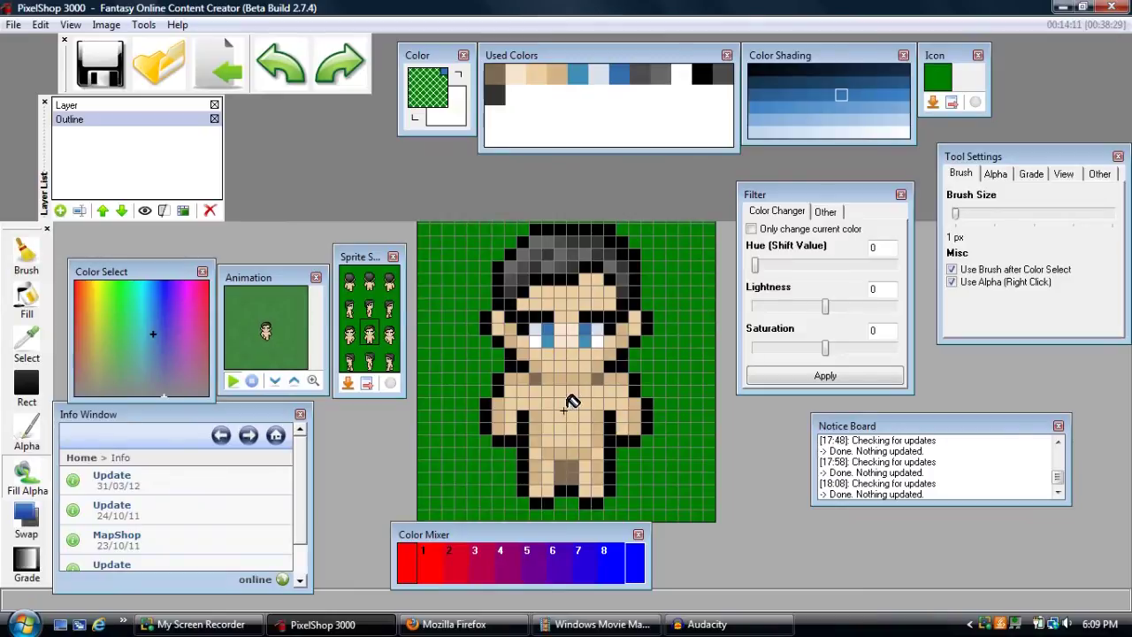
Step: Make the skin areas of the torso, lower face, nose and forehead transparent with the Fill Alpha tool
{"action": "left_click", "coordinate": [571, 415]}
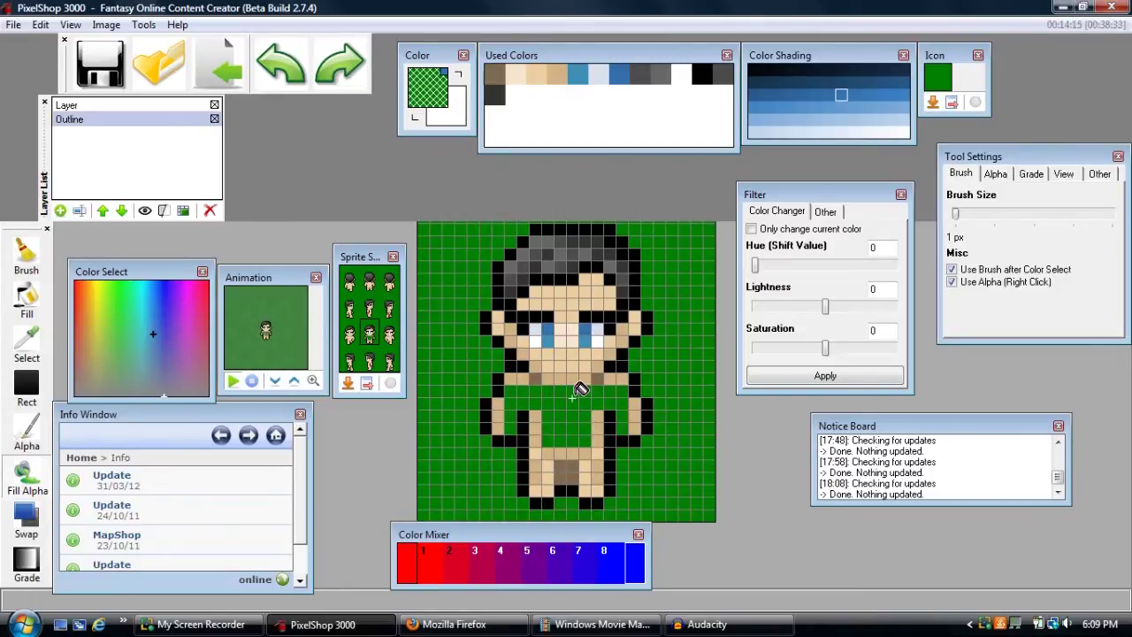
{"action": "left_click", "coordinate": [569, 365]}
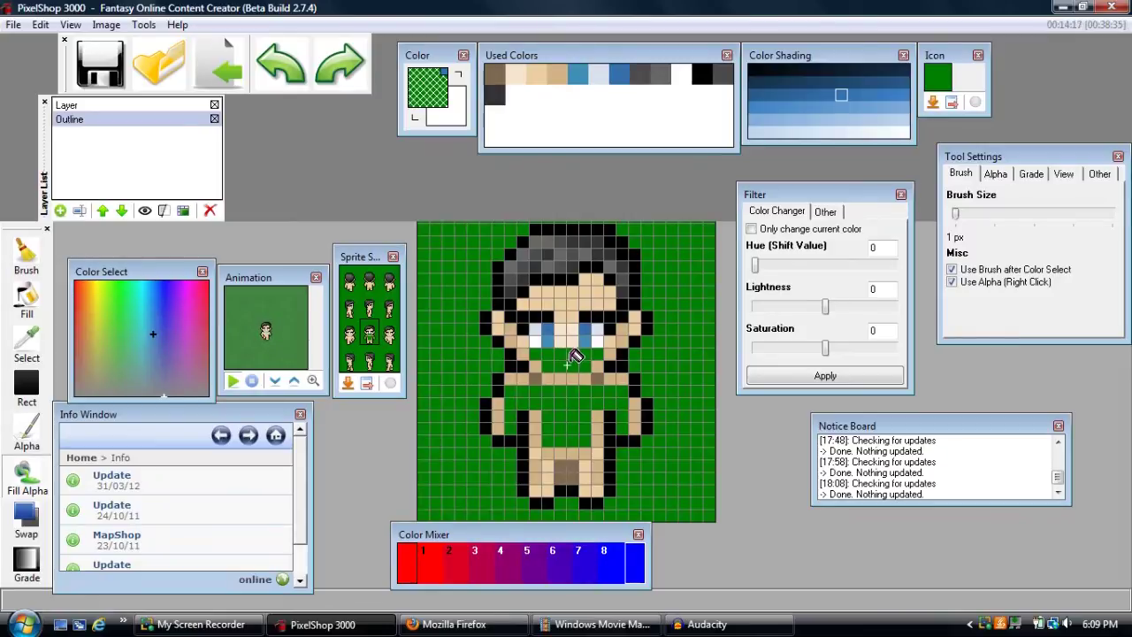
{"action": "left_click", "coordinate": [571, 337]}
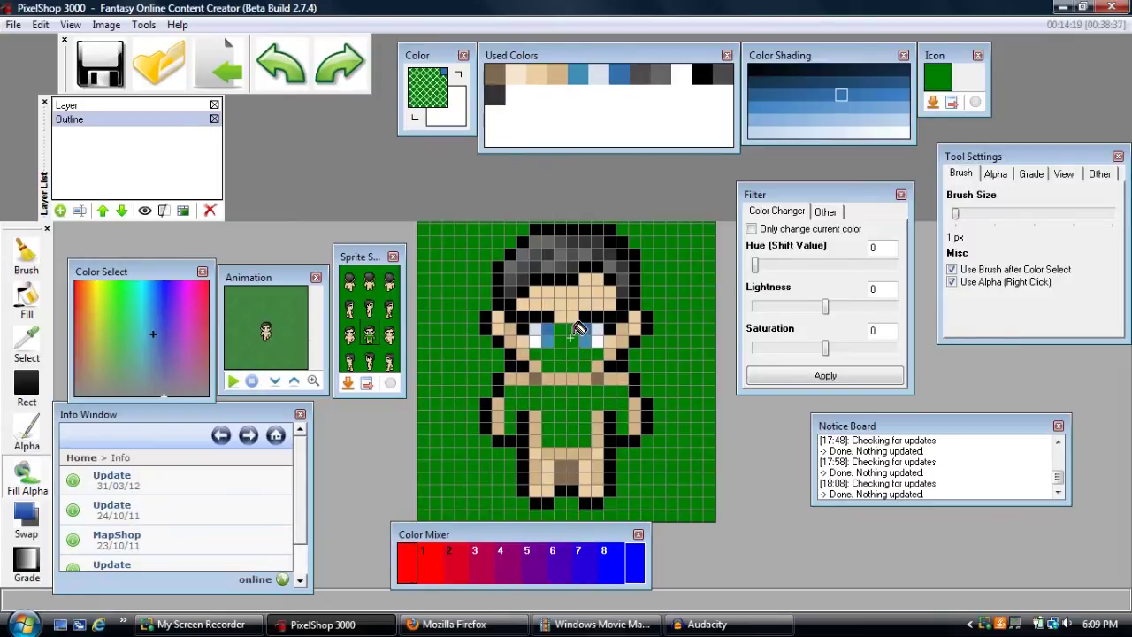
{"action": "left_click", "coordinate": [581, 294]}
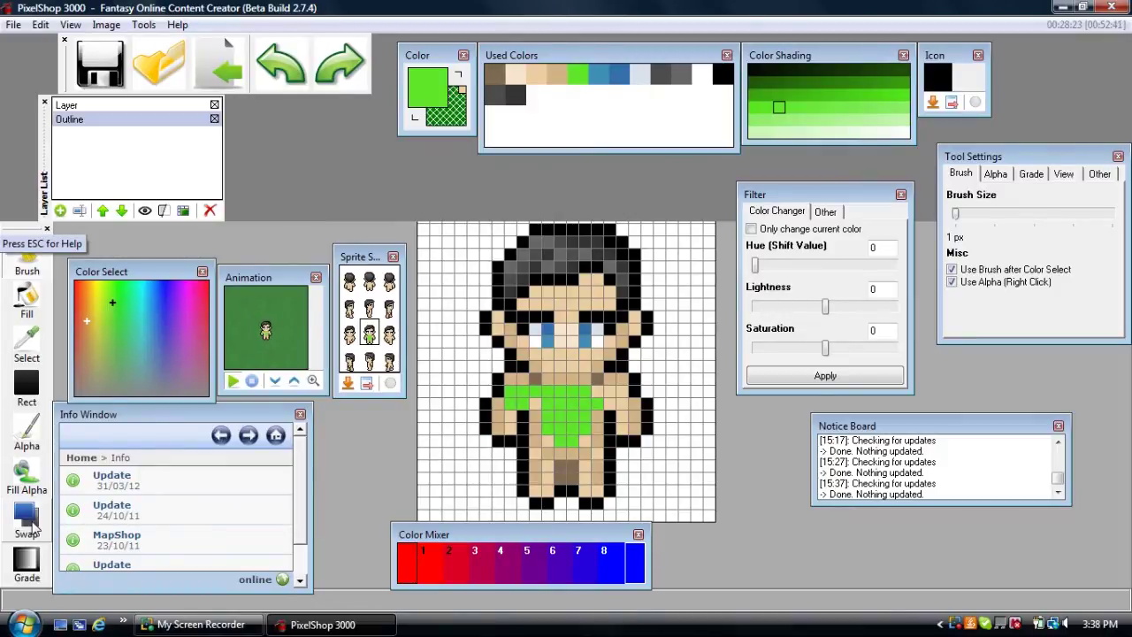
Step: Set skin tone as primary and green as secondary colour, and swap the green torso and arm pixels to skin tone
{"action": "left_click", "coordinate": [33, 528]}
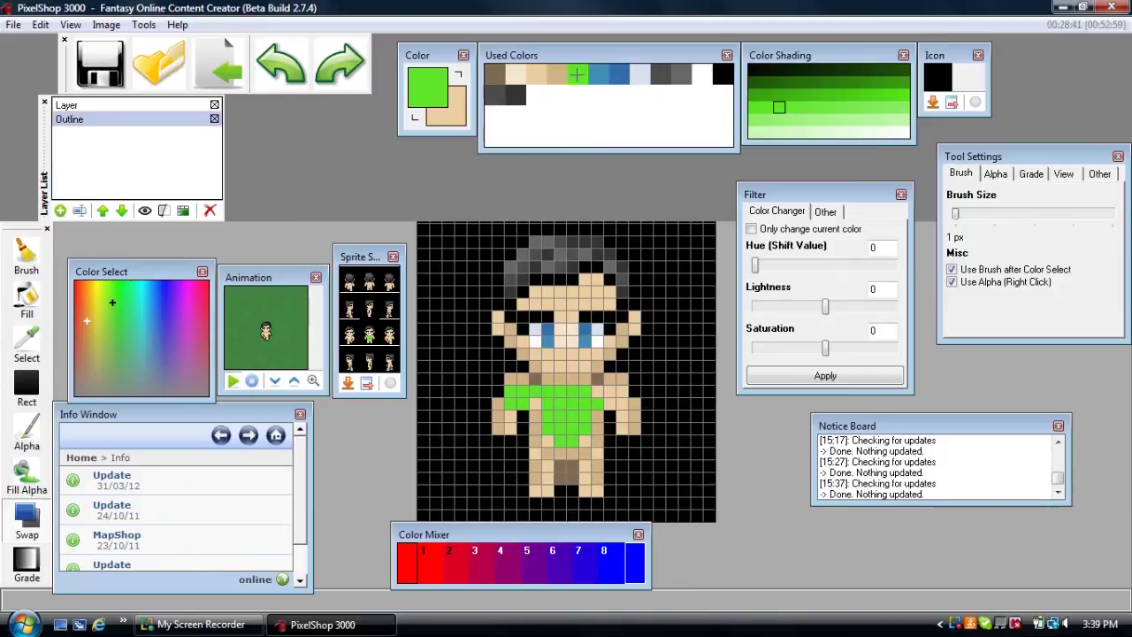
{"action": "right_click", "coordinate": [577, 74]}
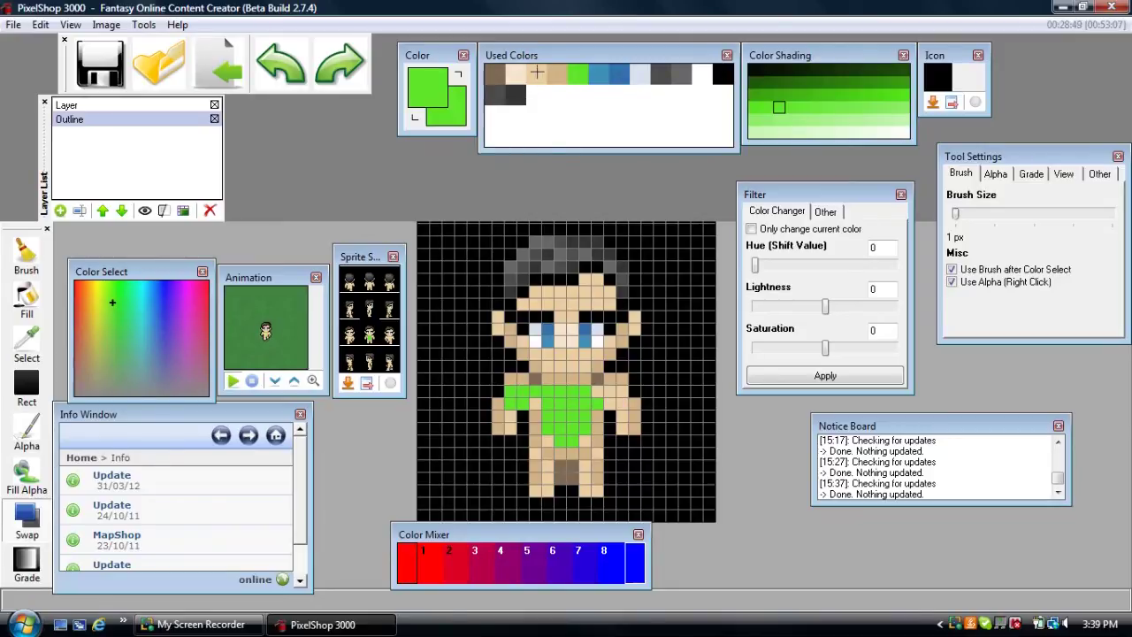
{"action": "left_click", "coordinate": [537, 73]}
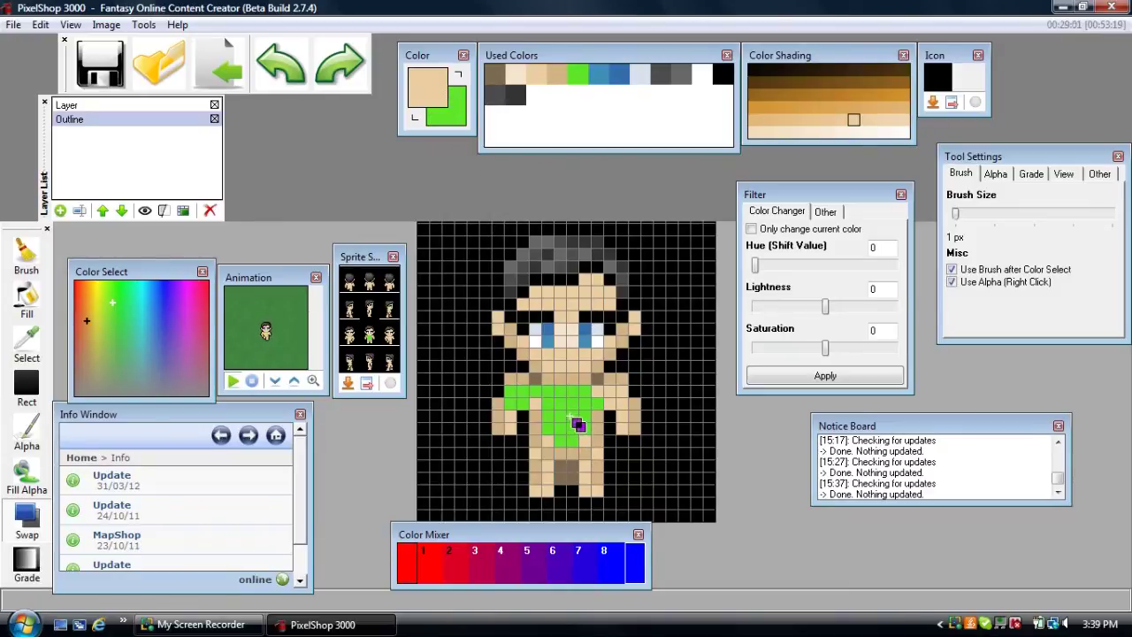
{"action": "mouse_move", "coordinate": [577, 443]}
{"action": "left_mouse_down"}
{"action": "mouse_move", "coordinate": [541, 481]}
{"action": "mouse_move", "coordinate": [555, 465]}
{"action": "mouse_move", "coordinate": [546, 435]}
{"action": "left_mouse_up"}
{"action": "left_click_drag", "start_coordinate": [579, 389], "coordinate": [559, 432]}
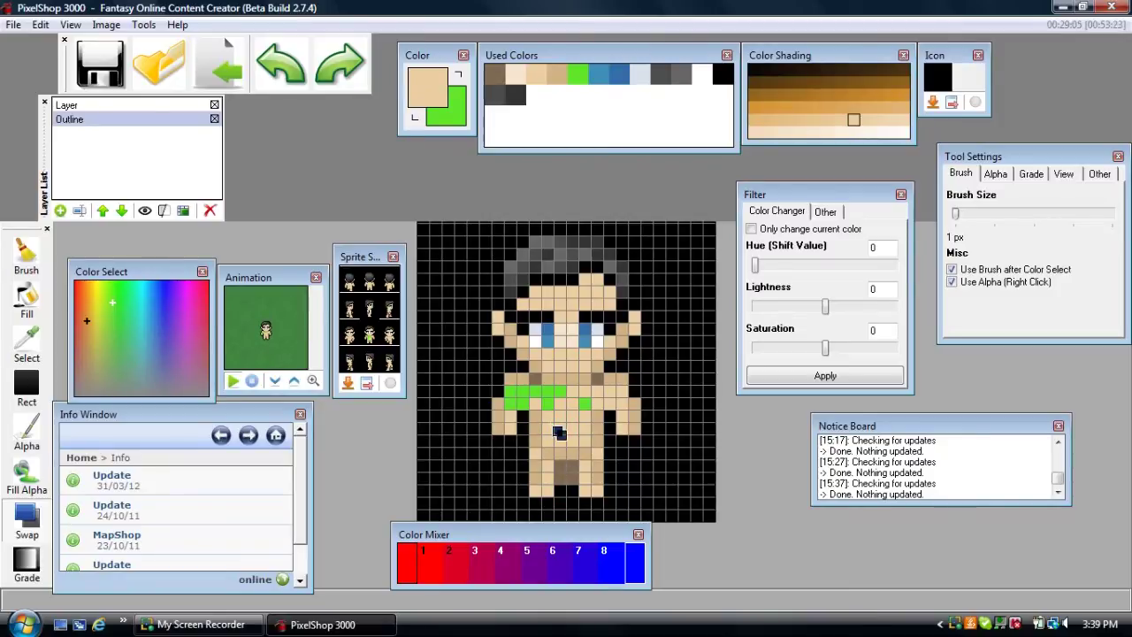
{"action": "left_click_drag", "start_coordinate": [617, 377], "coordinate": [567, 397]}
{"action": "left_click_drag", "start_coordinate": [611, 347], "coordinate": [497, 427]}
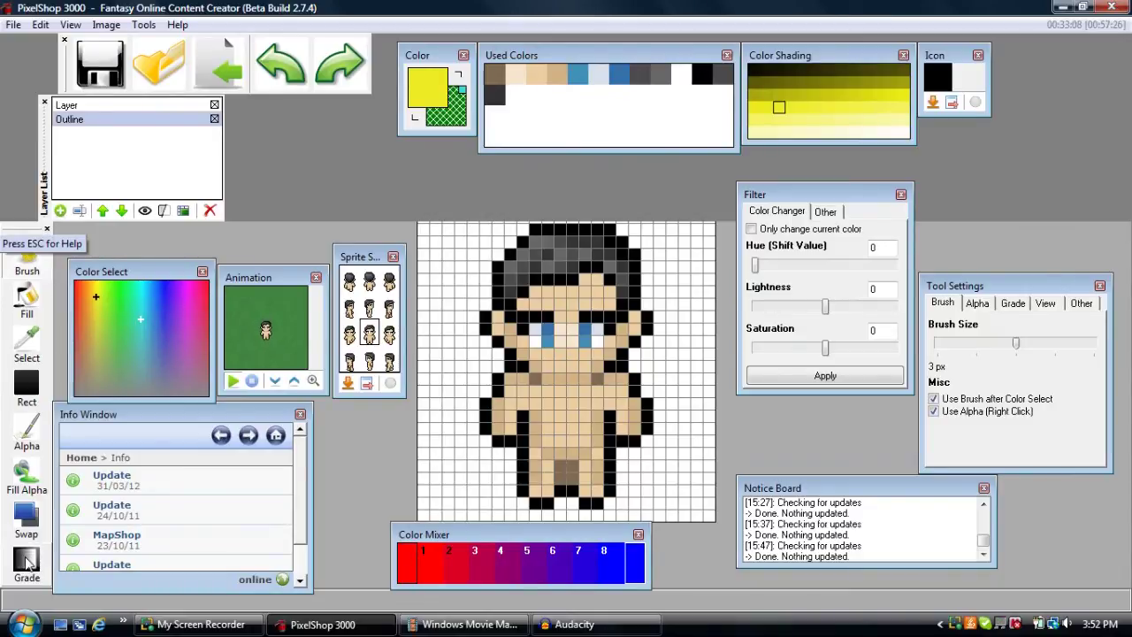
Step: Fill the background around the character with a yellow-to-turquoise gradient using the Grade tool
{"action": "left_click", "coordinate": [27, 565]}
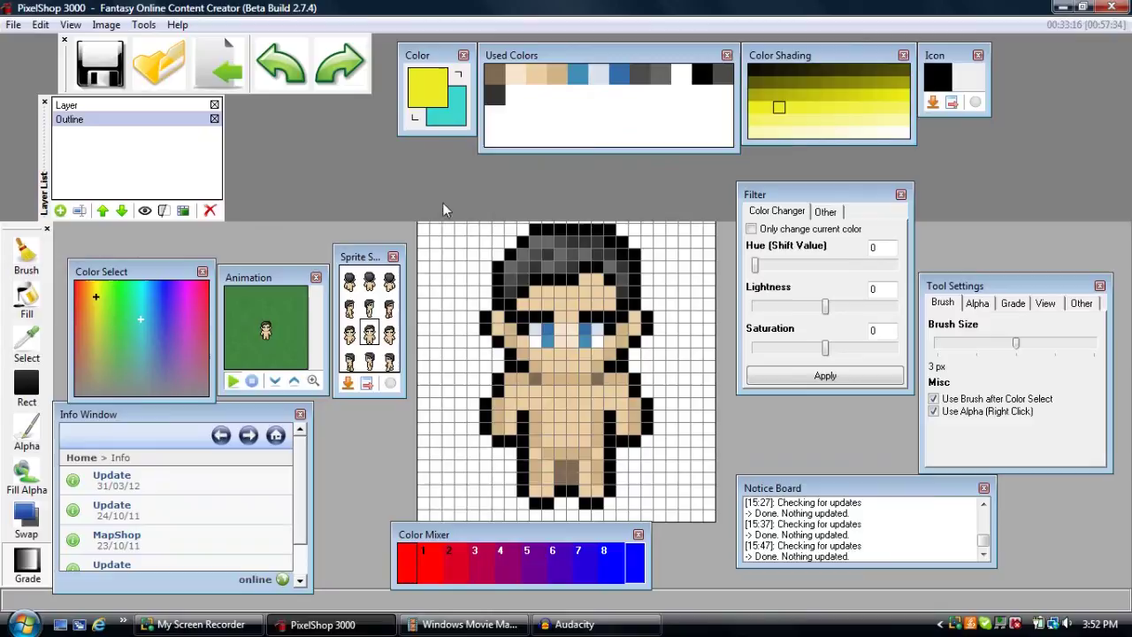
{"action": "left_click", "coordinate": [452, 328]}
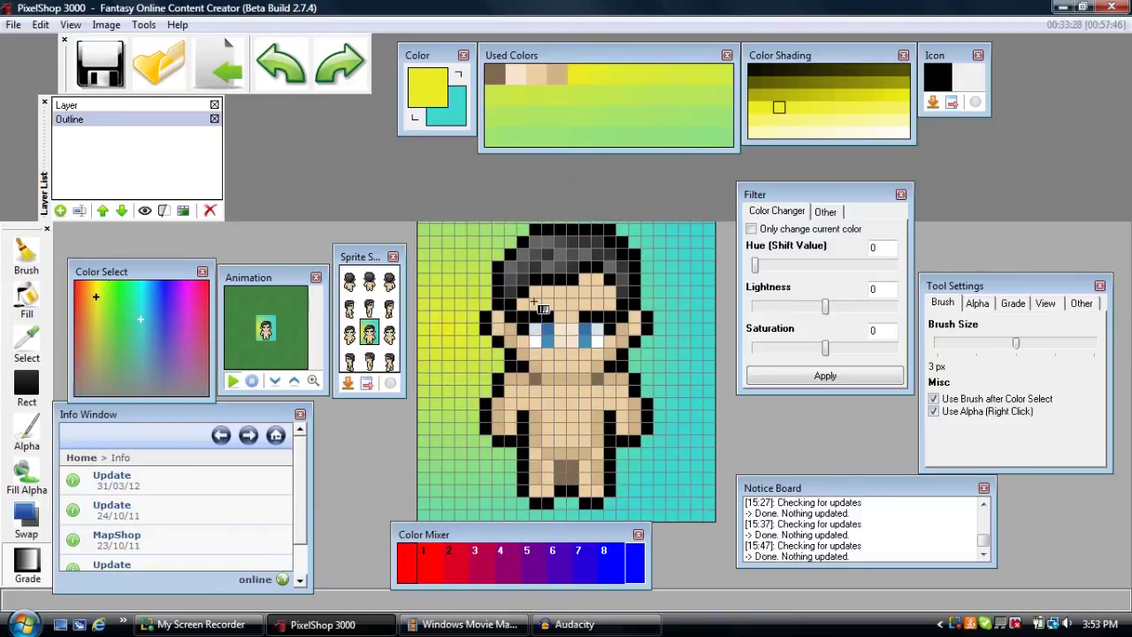
Step: Undo the background gradient, set the Grade range to 62%, and refill the background from the area beside the character's face
{"action": "key", "text": "ctrl+z"}
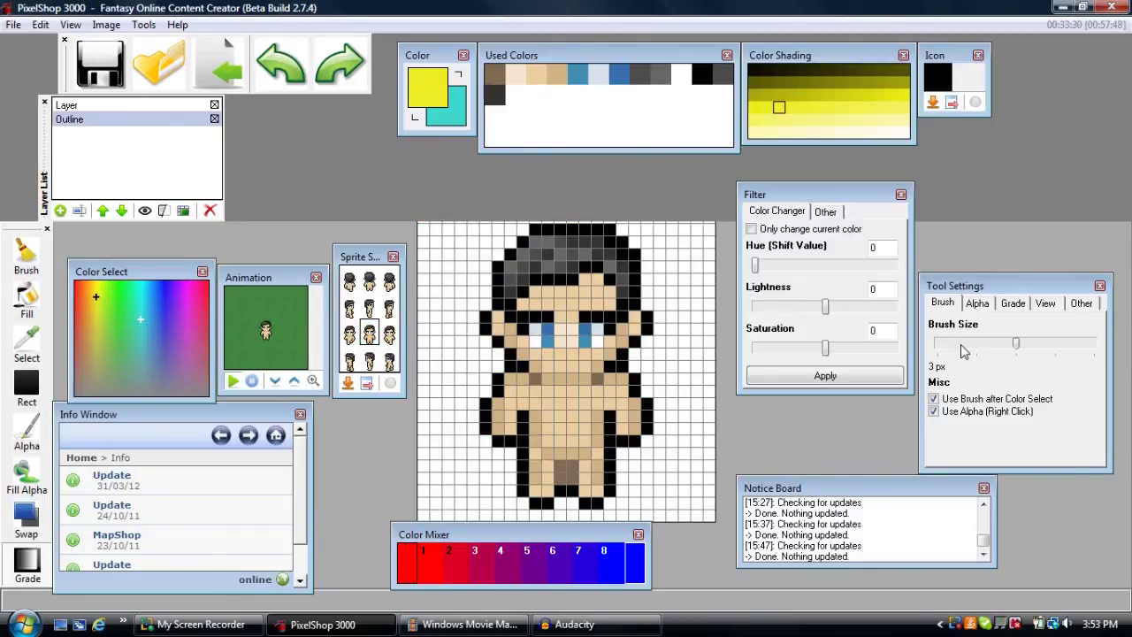
{"action": "left_click", "coordinate": [1012, 306]}
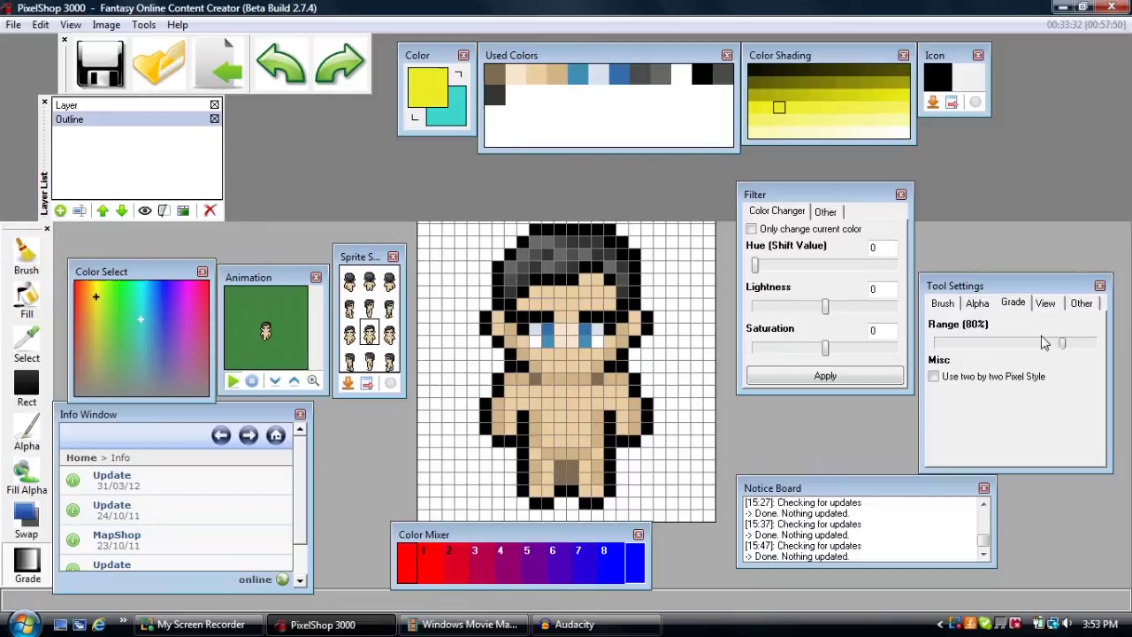
{"action": "left_click_drag", "start_coordinate": [1062, 345], "coordinate": [1037, 348]}
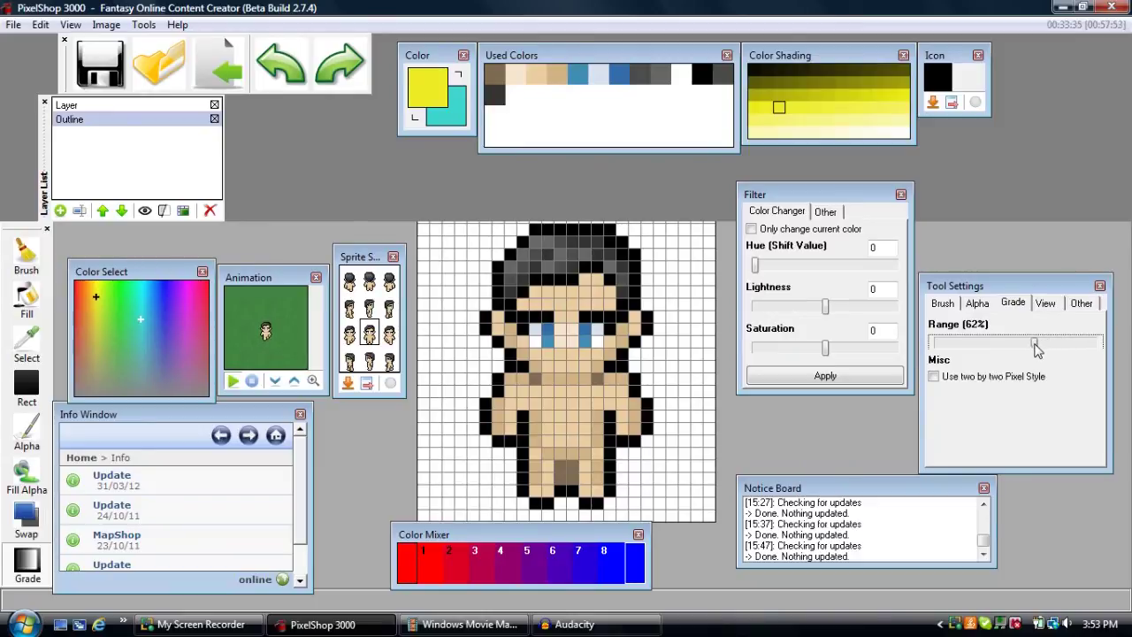
{"action": "left_click", "coordinate": [459, 357]}
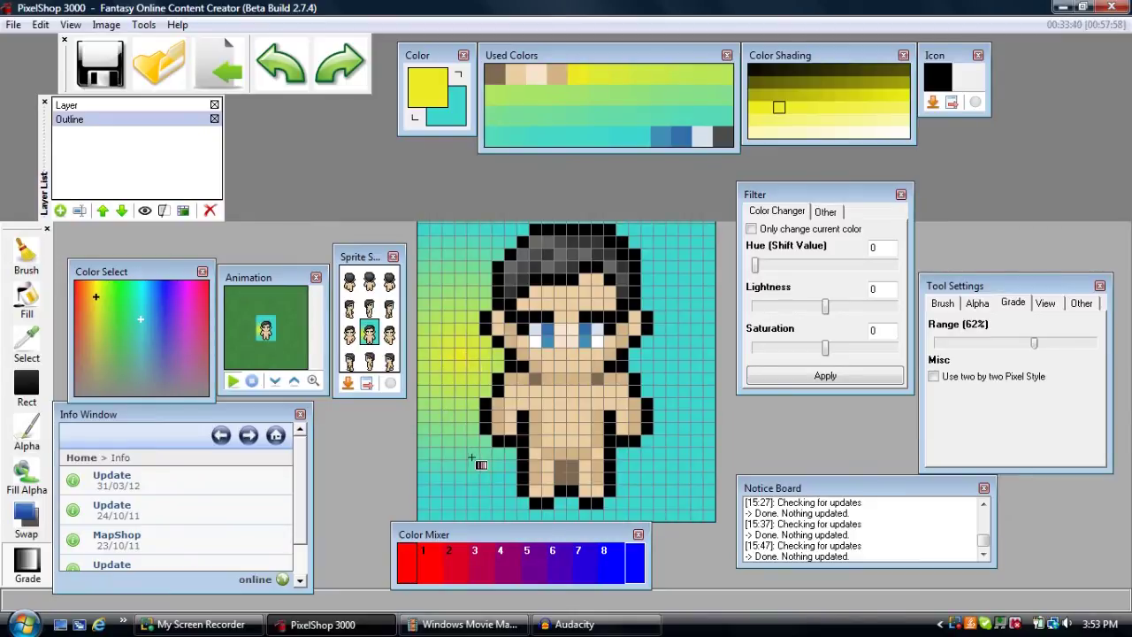
Step: Undo the last gradient fill and refill the background around the character with the Grade range set to 94%
{"action": "key", "text": "ctrl+z"}
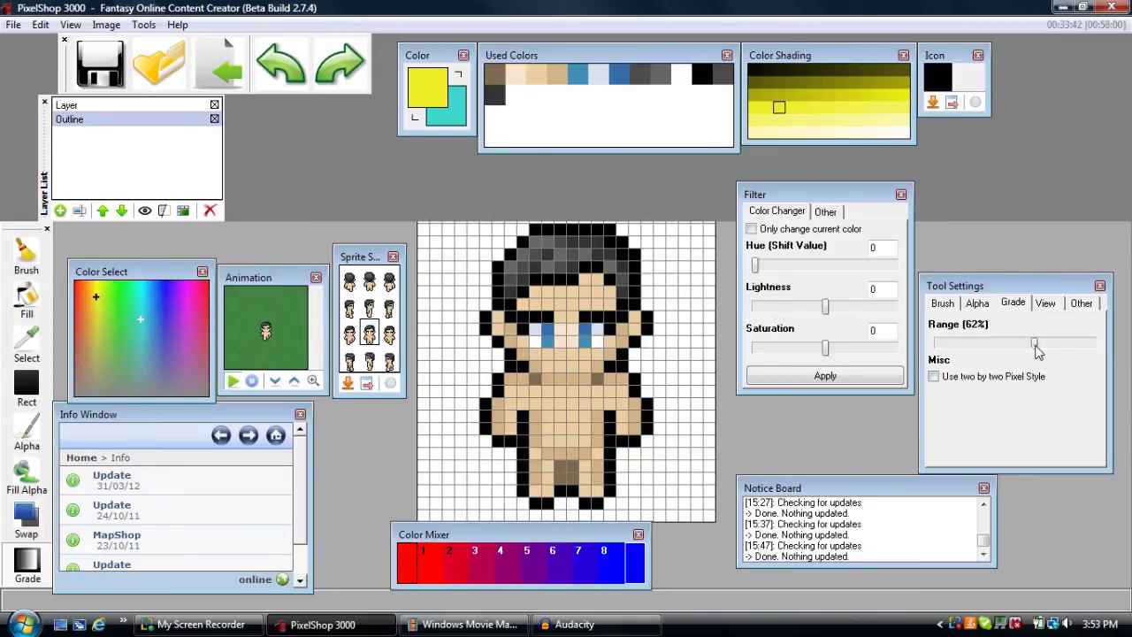
{"action": "left_click_drag", "start_coordinate": [1037, 350], "coordinate": [1089, 350]}
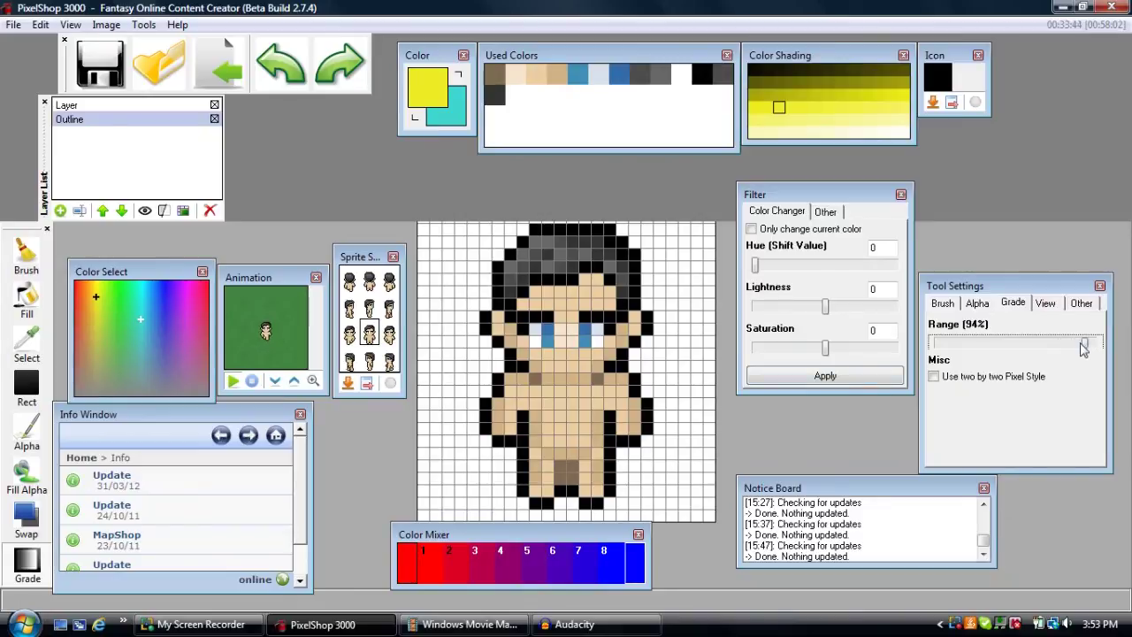
{"action": "left_click", "coordinate": [453, 367]}
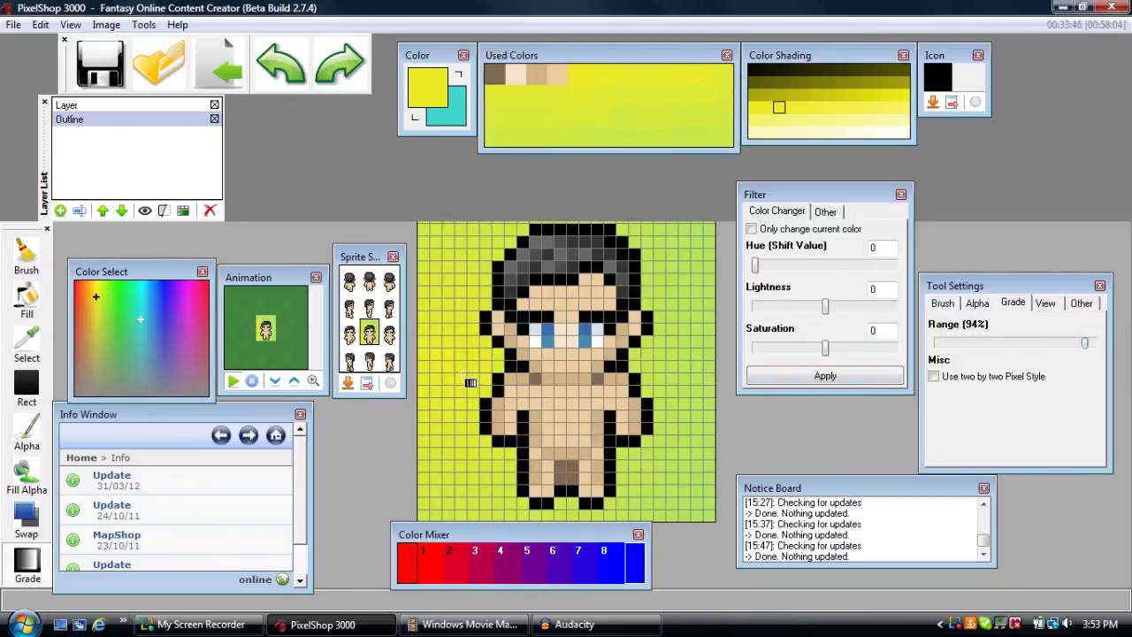